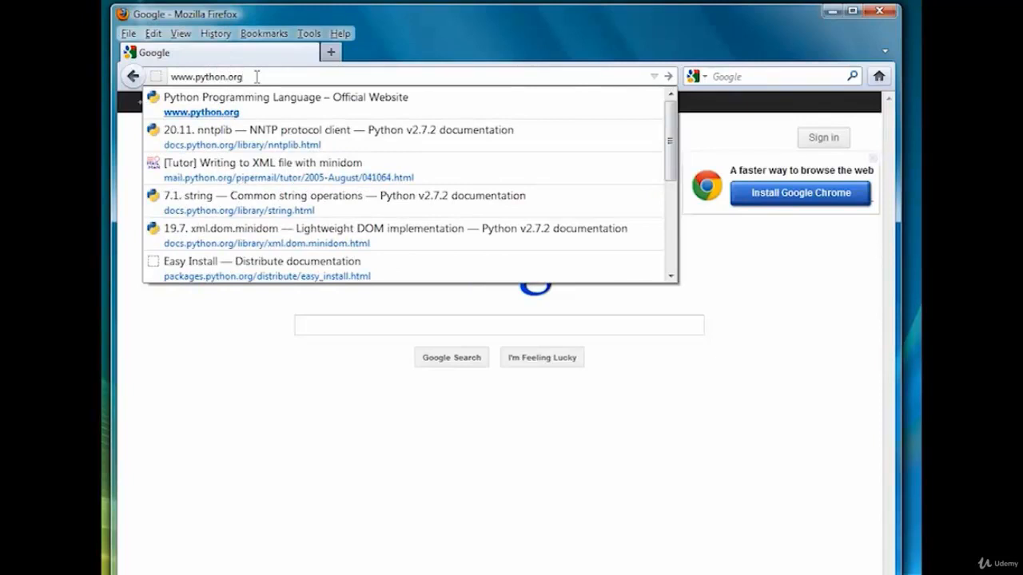
pyautogui.press('Return')
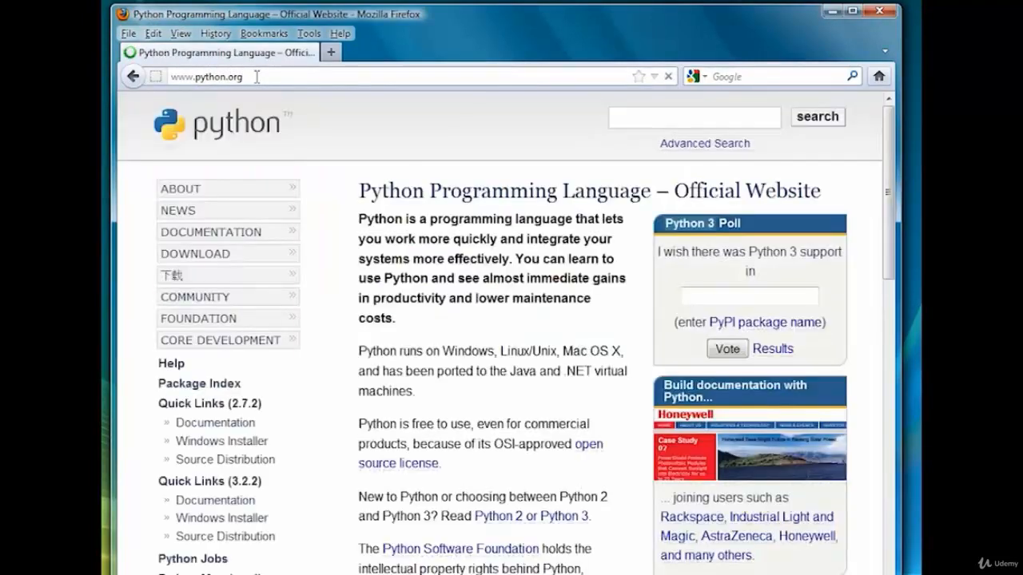
pyautogui.click(205, 256)
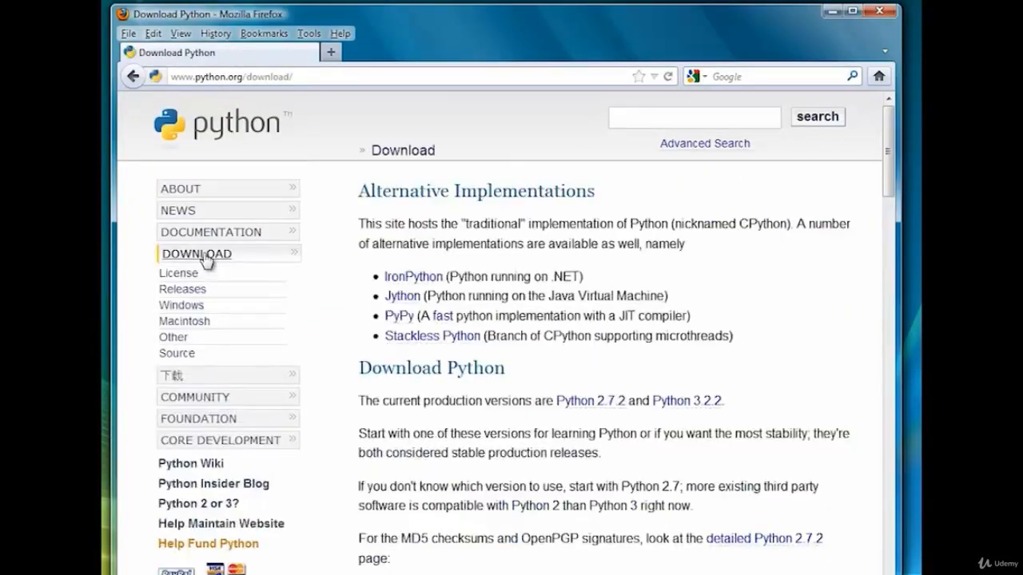
pyautogui.moveTo(887, 156); pyautogui.dragTo(892, 194)
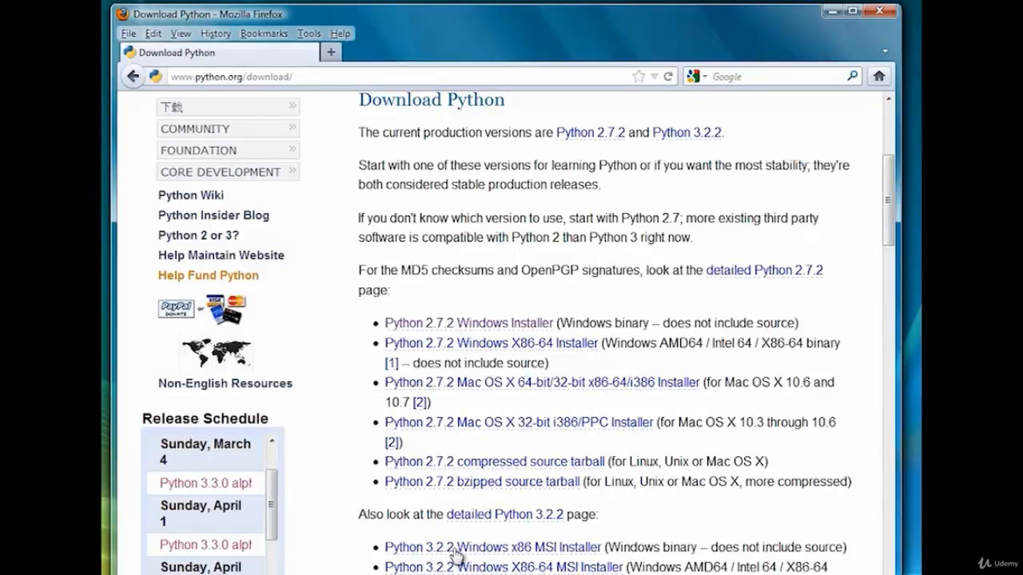
# Download and save the Python 2.7.2 Windows Installer file.
pyautogui.click(480, 326)
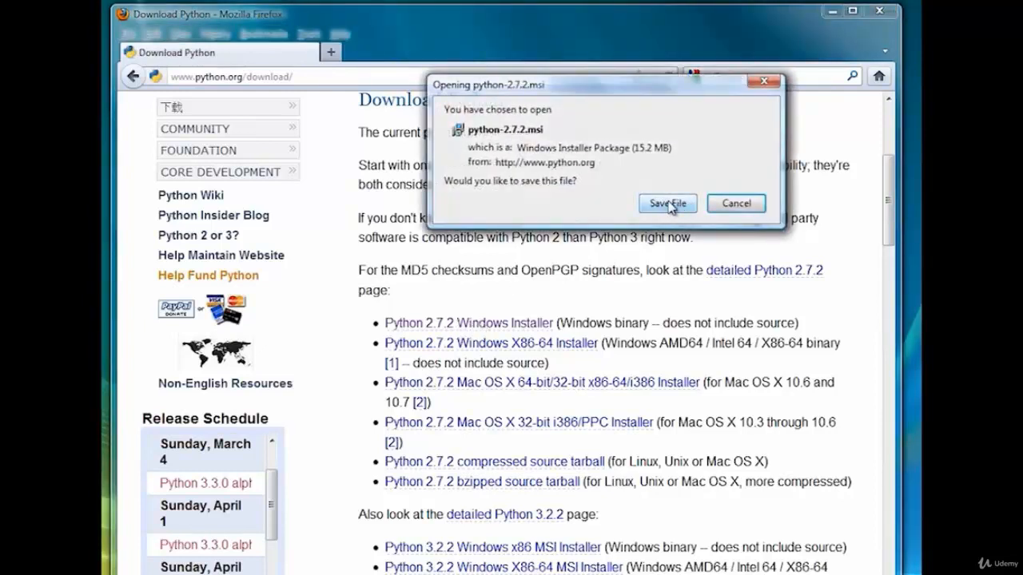
pyautogui.click(669, 205)
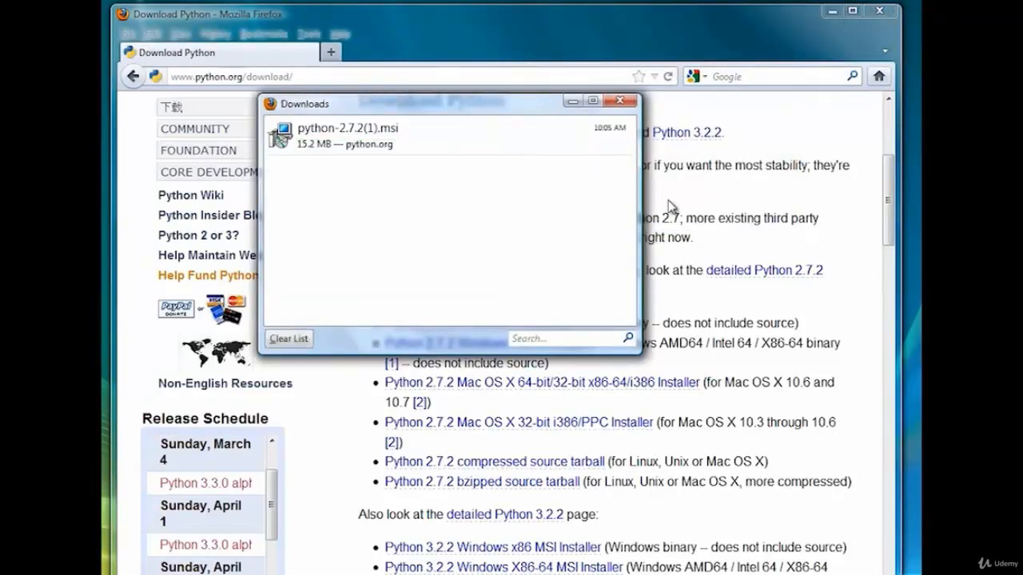
# Launch the downloaded python-2.7.2 installer and remove the existing Python 2.7.2 installation.
pyautogui.click(326, 142)
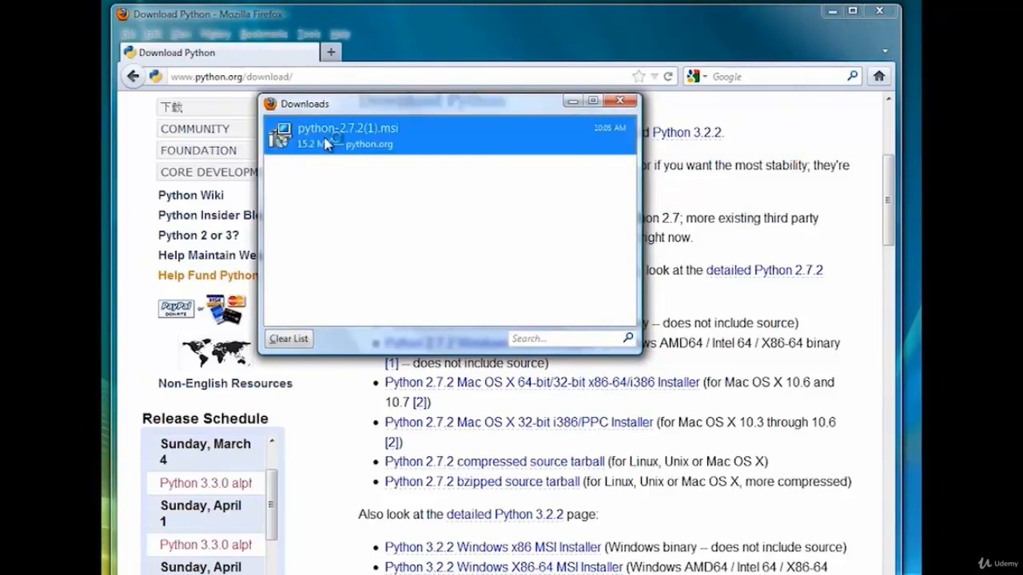
pyautogui.doubleClick(326, 142)
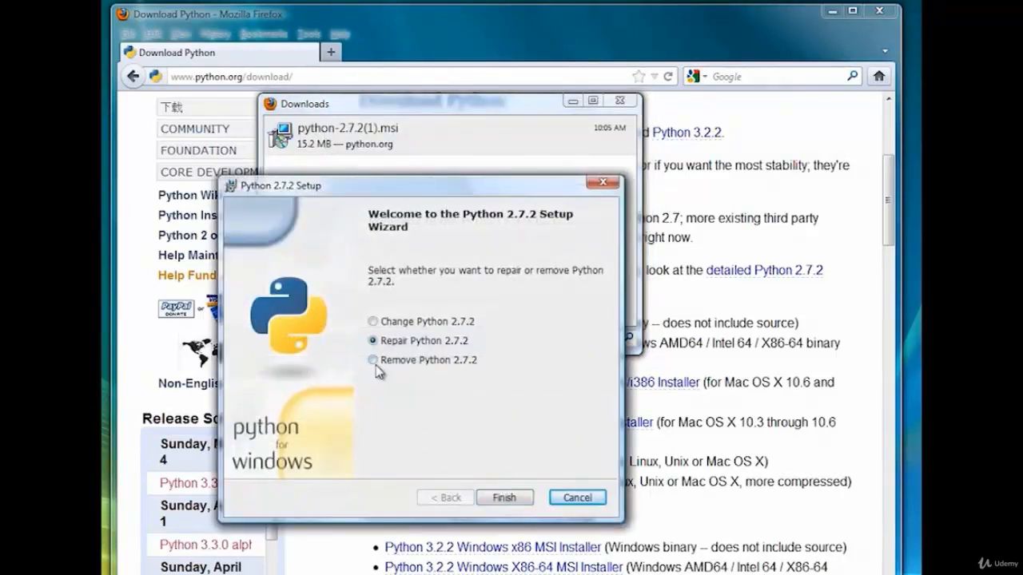
pyautogui.click(374, 360)
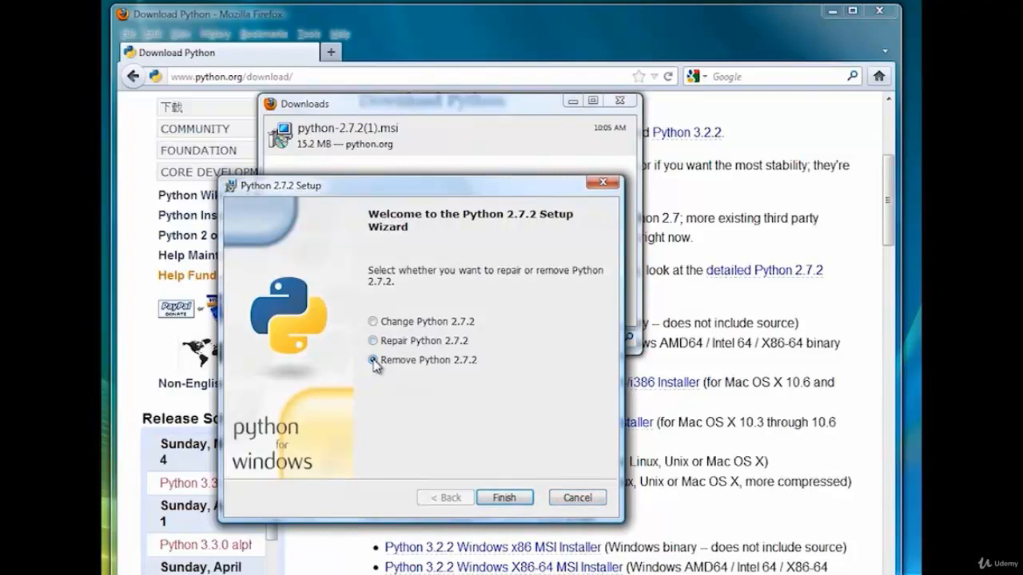
pyautogui.click(504, 498)
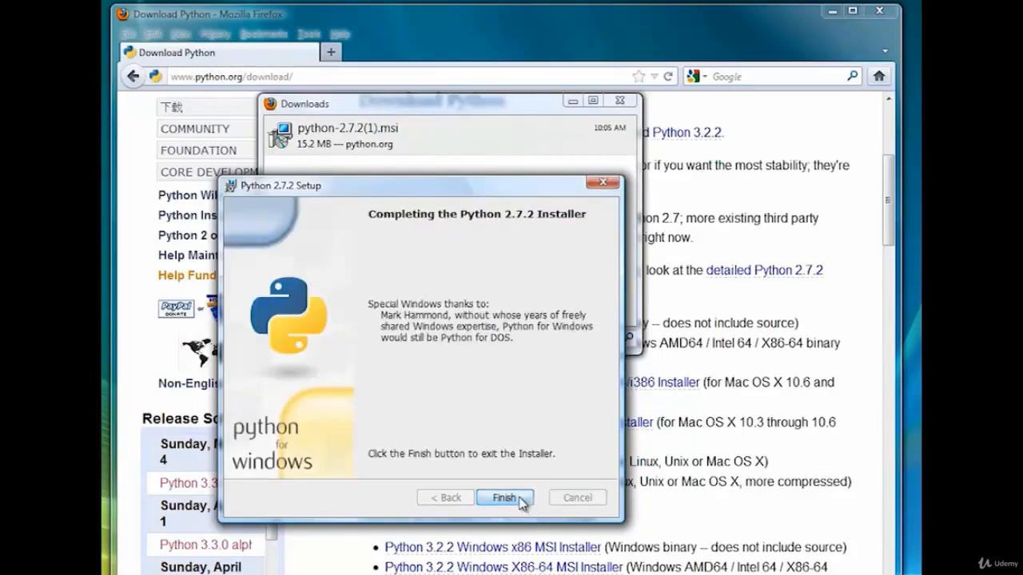
pyautogui.click(504, 497)
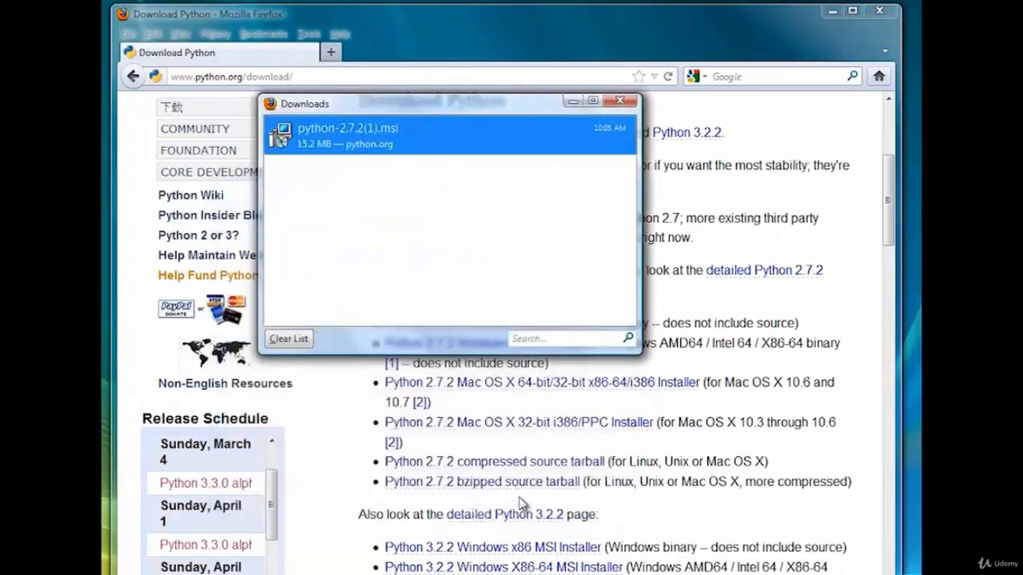
# Run the installer again, installing Python 2.7.2 for all users into C:\Python27\ and overwriting existing files, then close the downloads list.
pyautogui.doubleClick(366, 138)
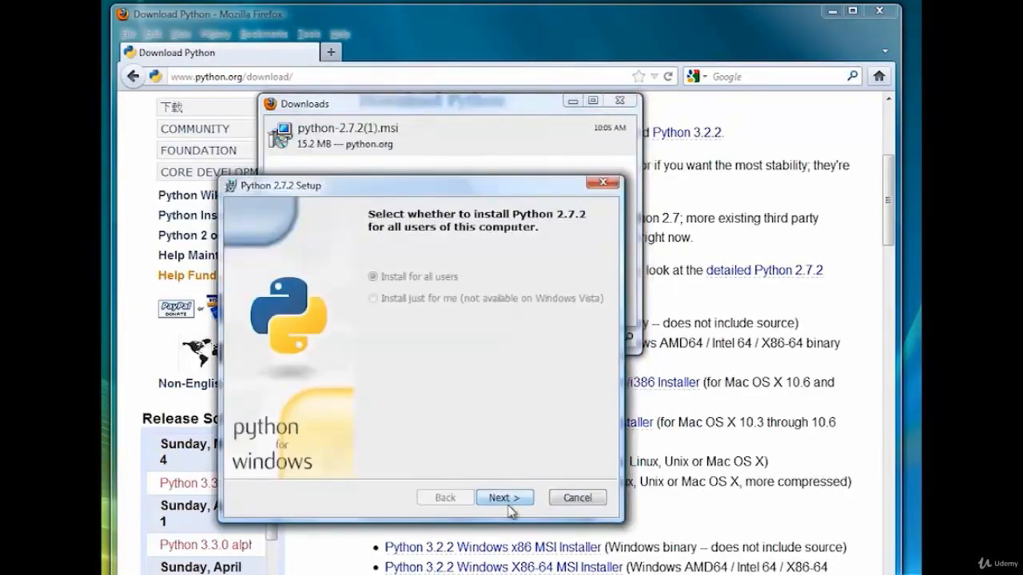
pyautogui.click(504, 493)
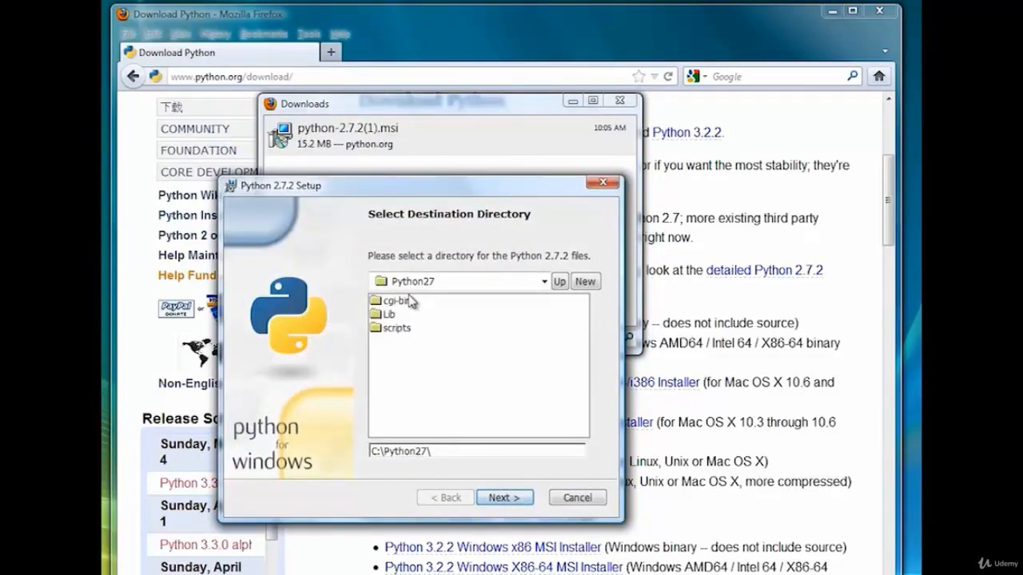
pyautogui.click(505, 497)
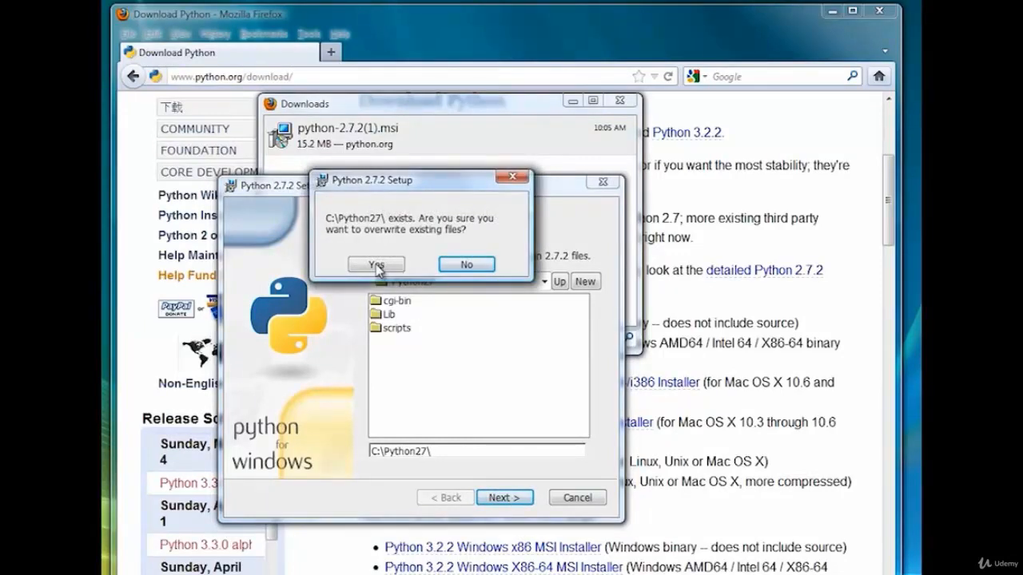
pyautogui.click(376, 265)
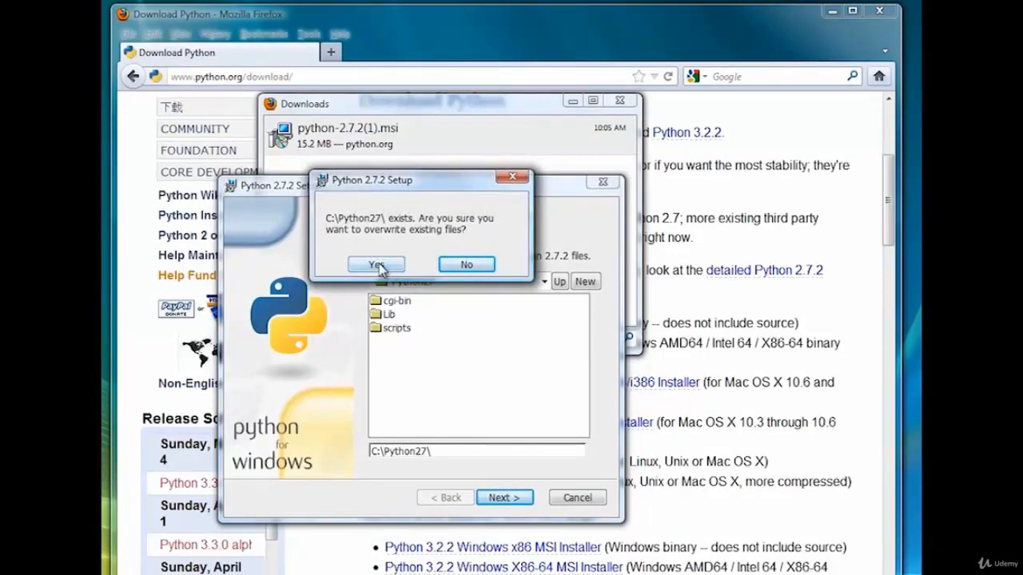
pyautogui.click(517, 499)
pyautogui.click(504, 498)
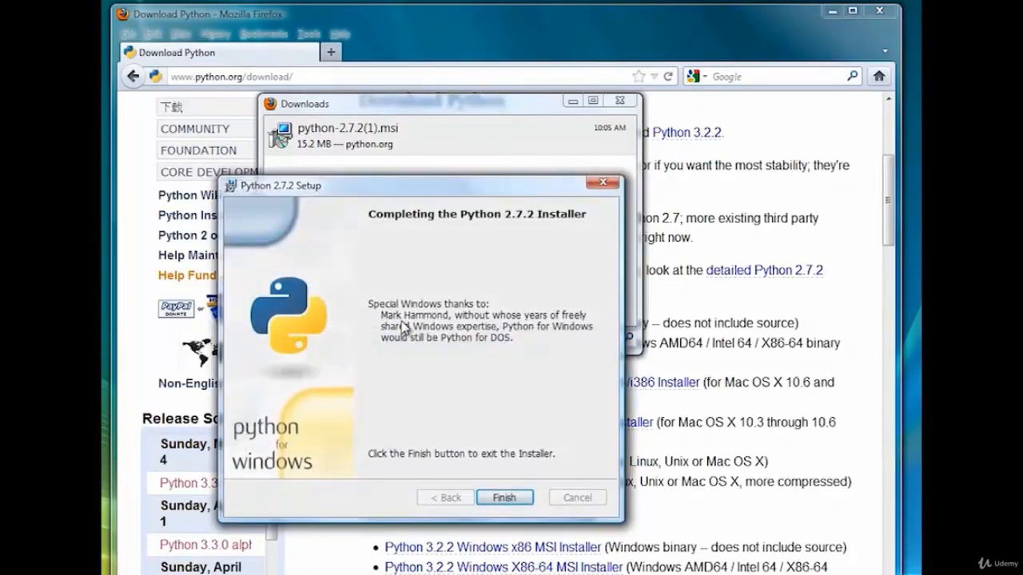
pyautogui.click(515, 498)
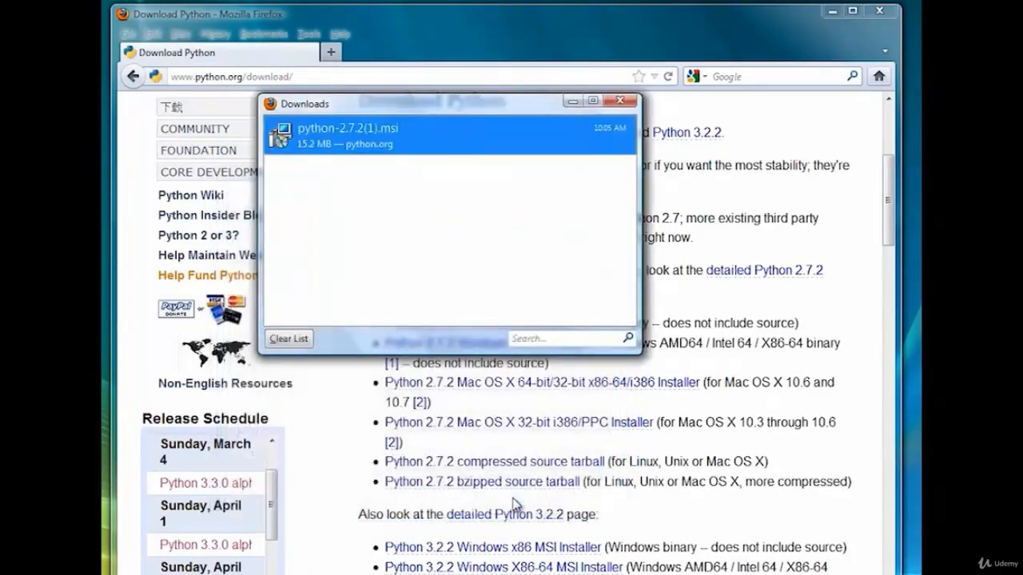
pyautogui.click(620, 101)
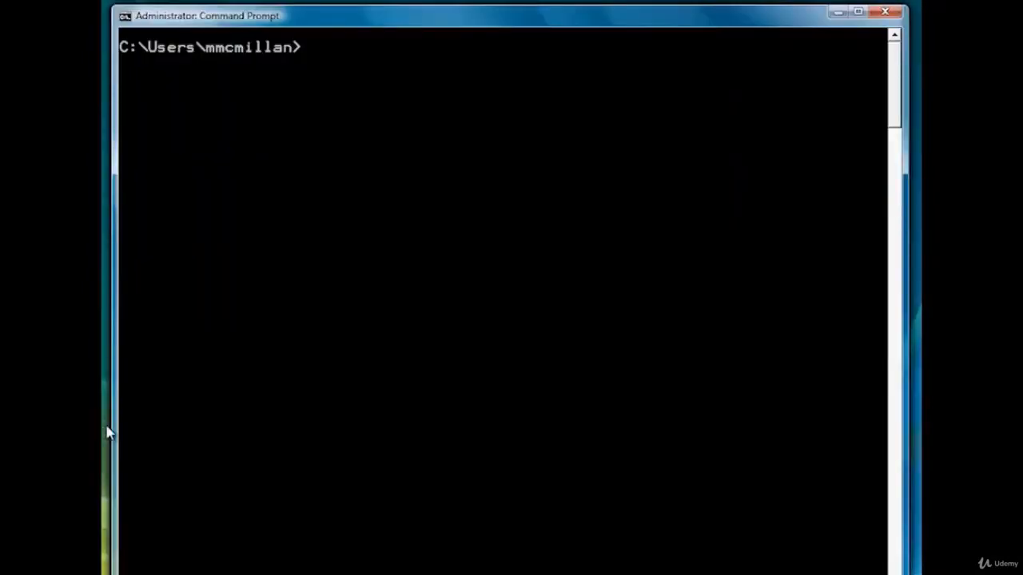
# In the command prompt, change directory to \python27.
pyautogui.write('cd \\python27')
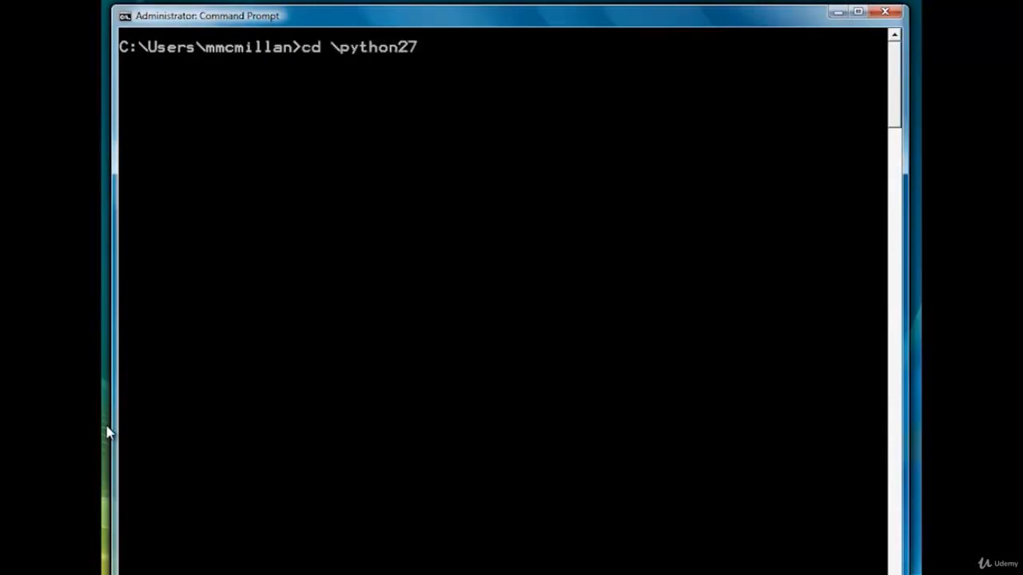
pyautogui.press('Return')
# Open Notepad from the prompt with a new file named helloworld.py, agreeing to create it.
pyautogui.write('notepa')
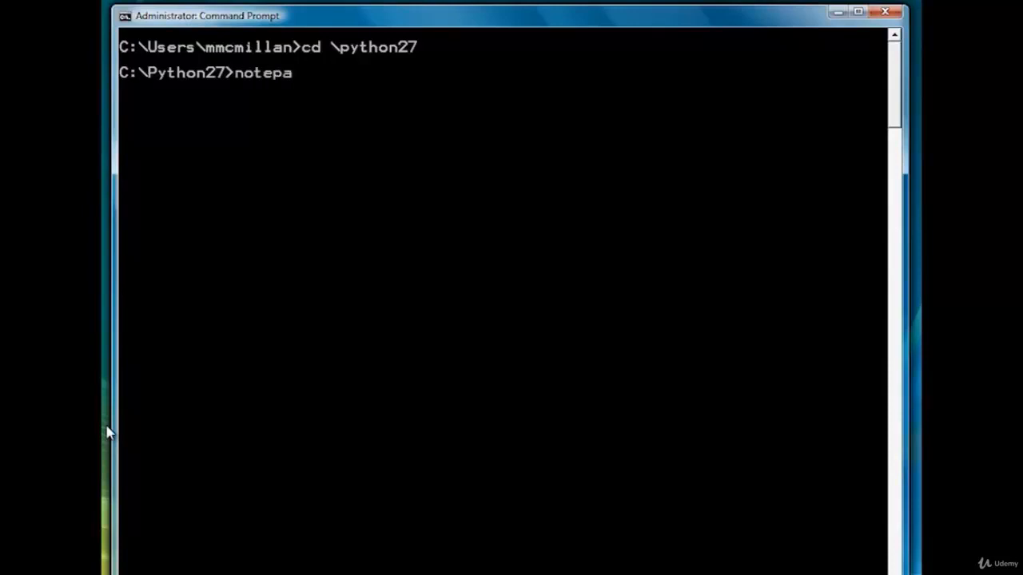
pyautogui.write('d helloworld.py')
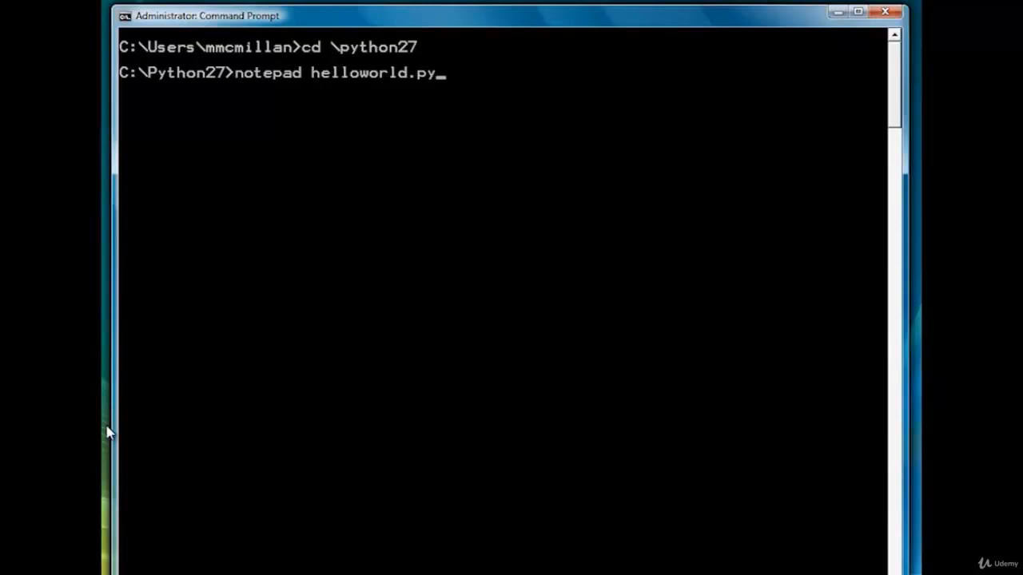
pyautogui.press('Return')
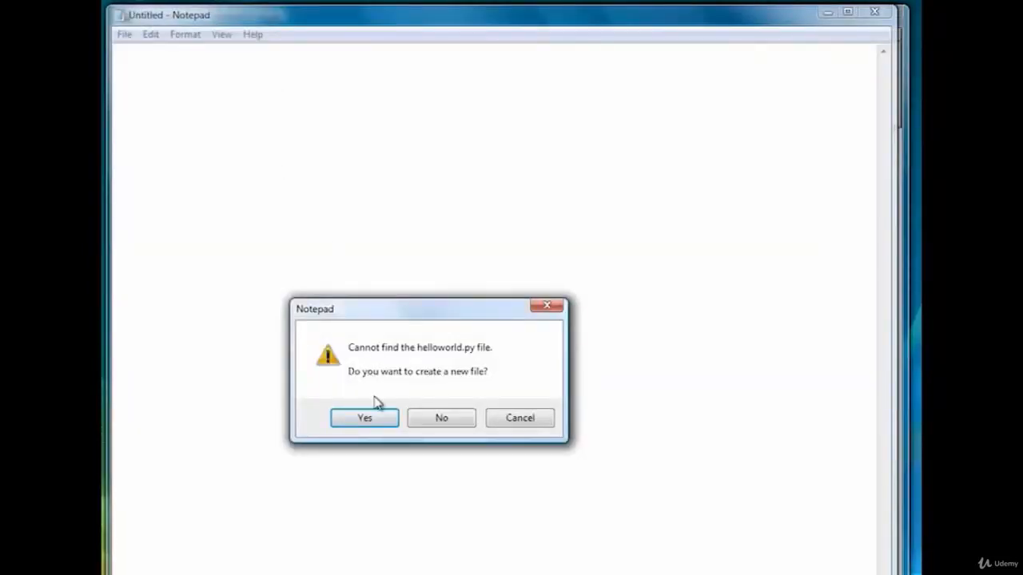
pyautogui.click(378, 420)
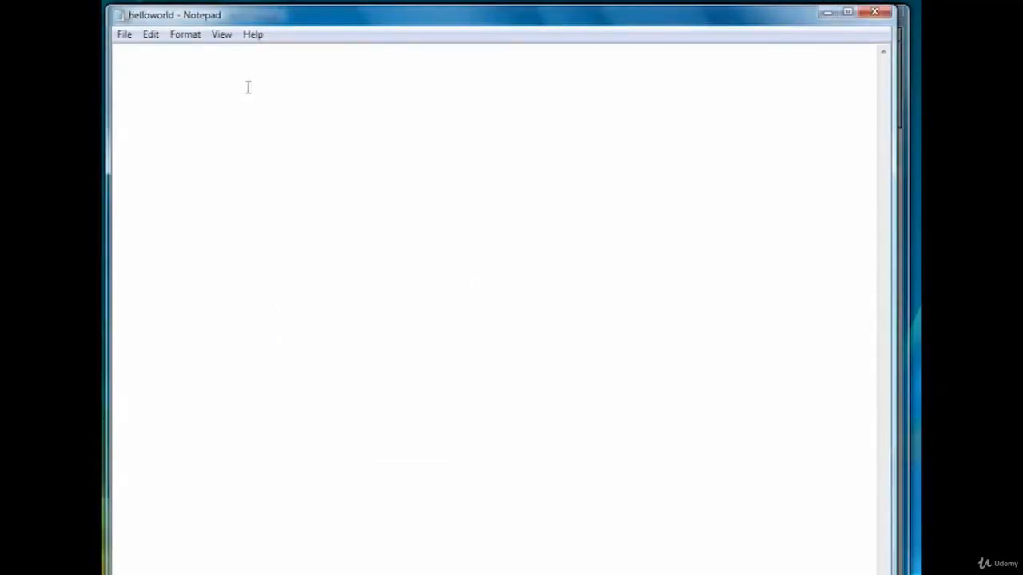
# Write the line print("hello, world!") in the file.
pyautogui.write('print("hell')
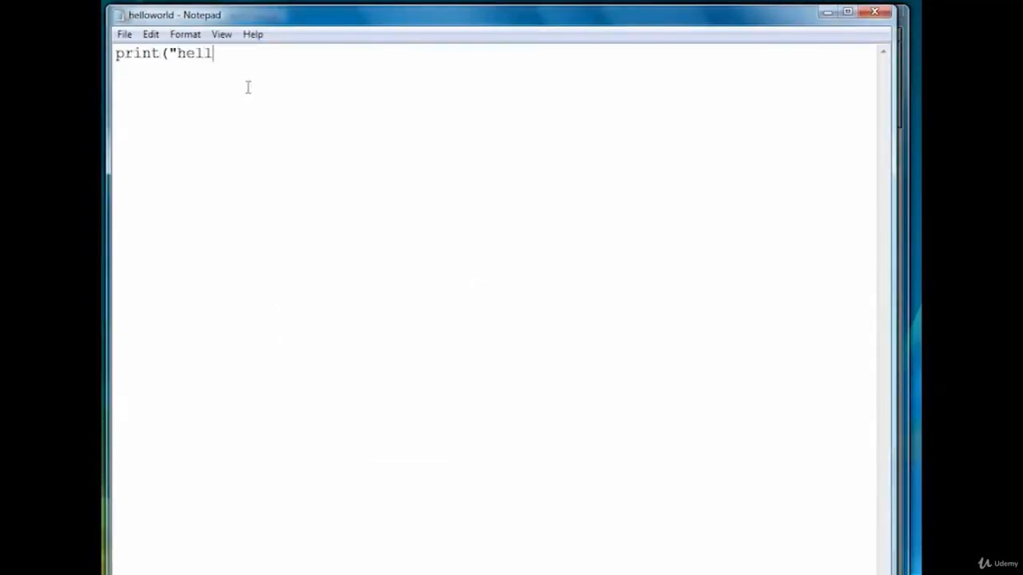
pyautogui.write('o, world!")')
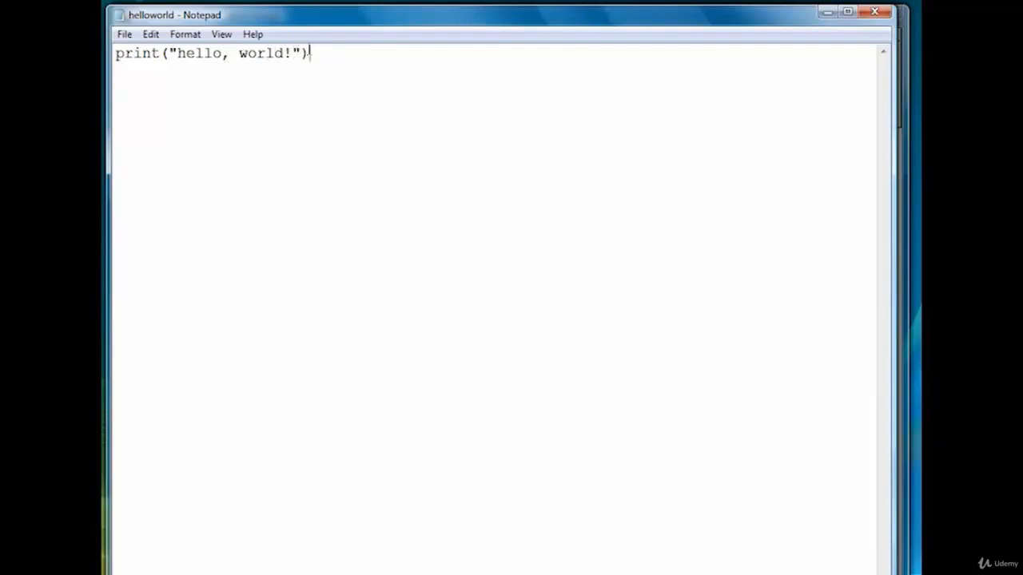
# Exit Notepad, saving the changes to helloworld.py.
pyautogui.click(125, 35)
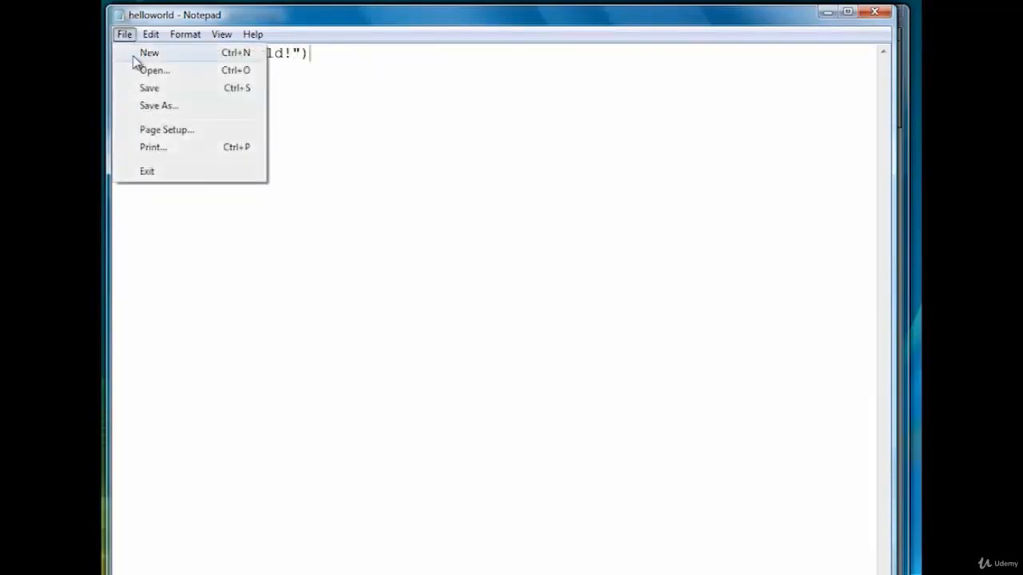
pyautogui.click(189, 172)
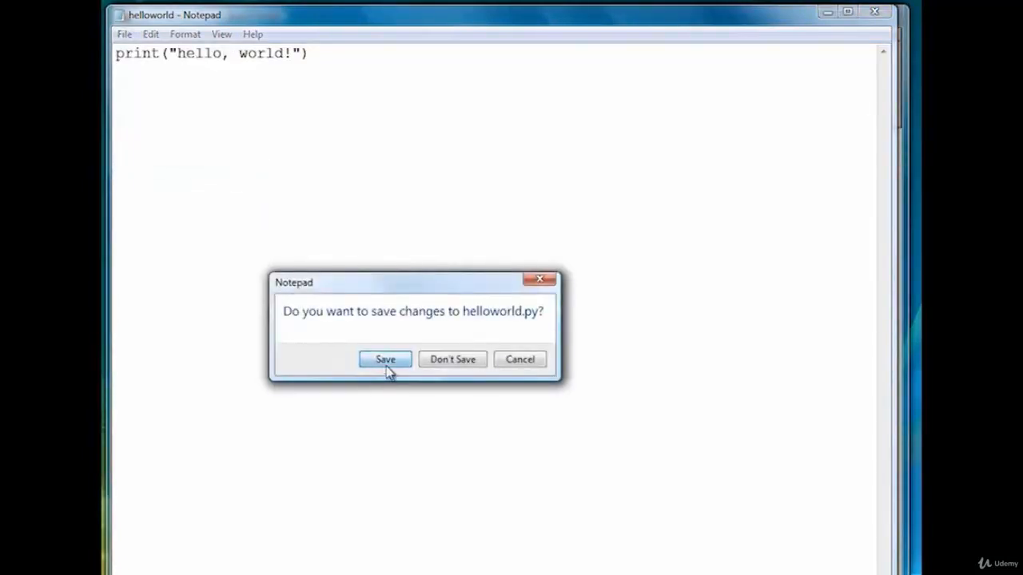
pyautogui.click(386, 361)
# Run the script with the command python helloworld.py.
pyautogui.write('pyth')
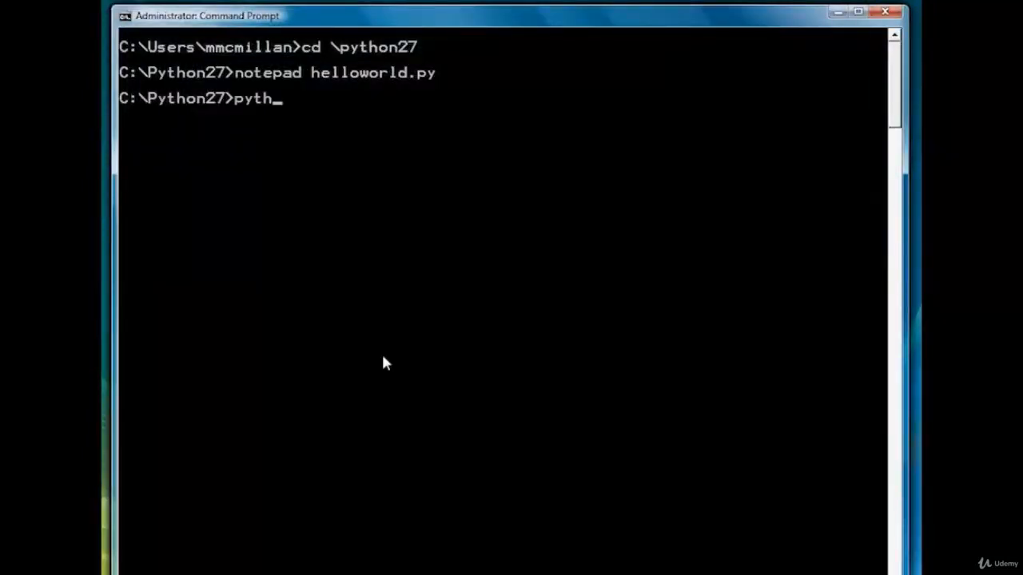
pyautogui.write('on helloworld.py')
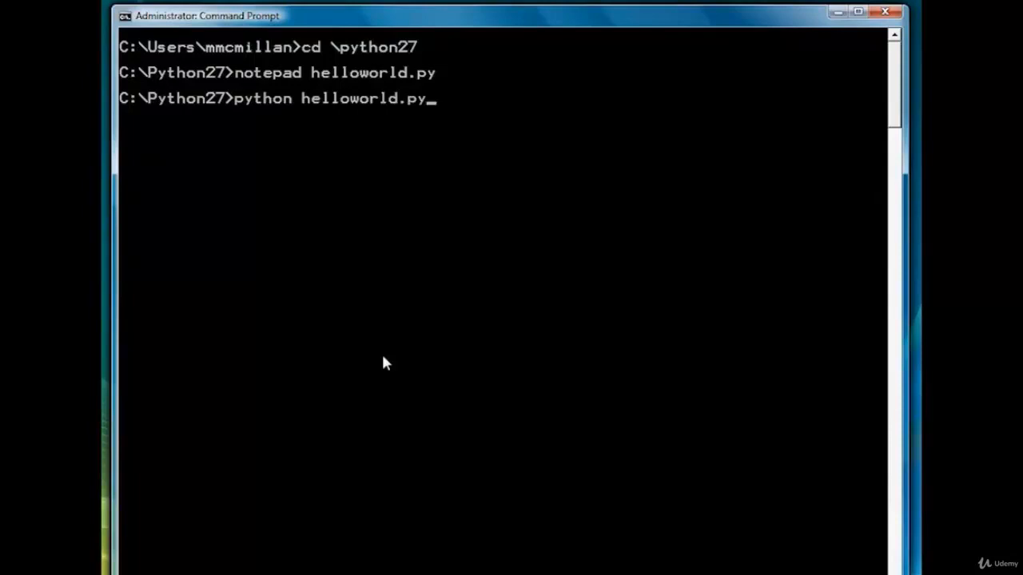
pyautogui.press('Return')
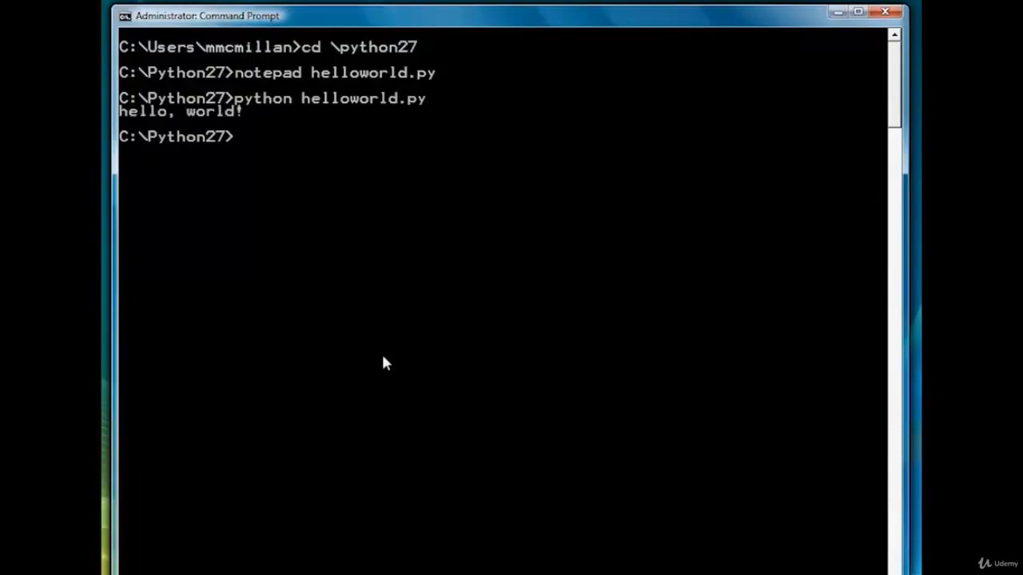